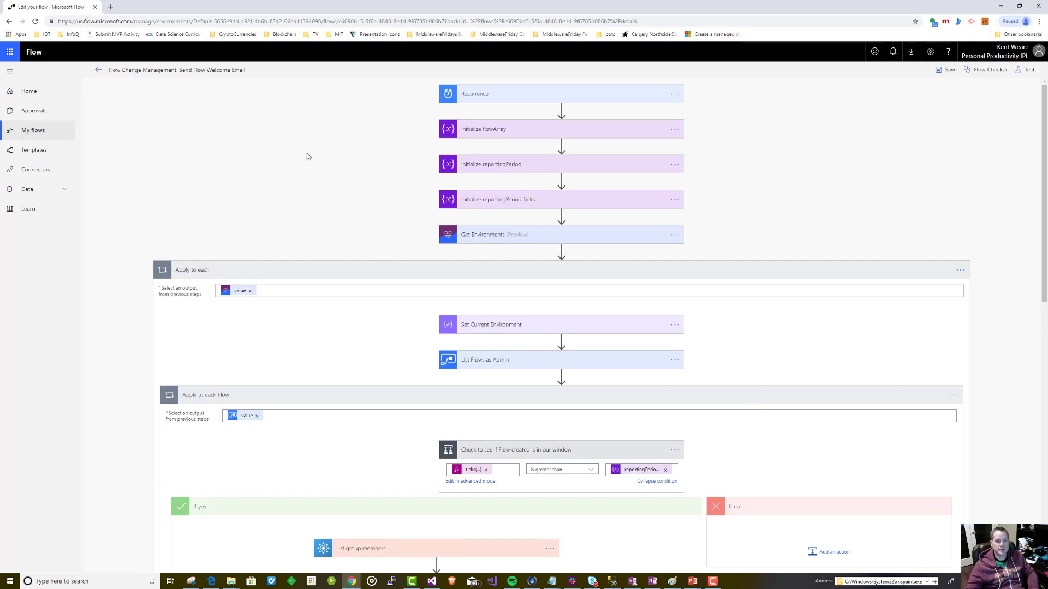
# Step: Search the templates in a new tab for 'flow management', then close it and return to the designer
pyautogui.rightClick(42, 149)
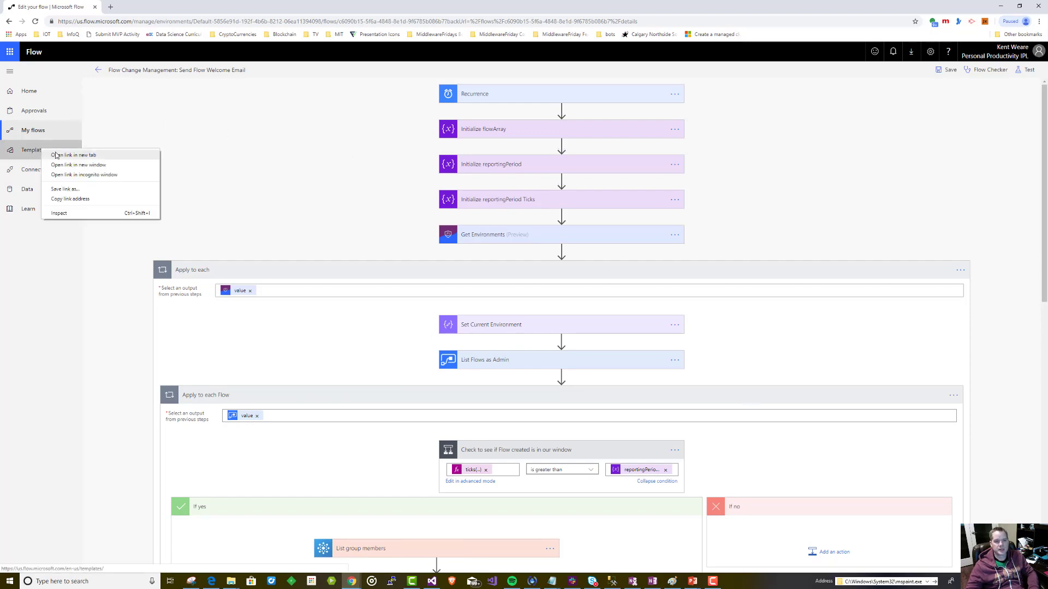
pyautogui.click(55, 153)
pyautogui.click(127, 4)
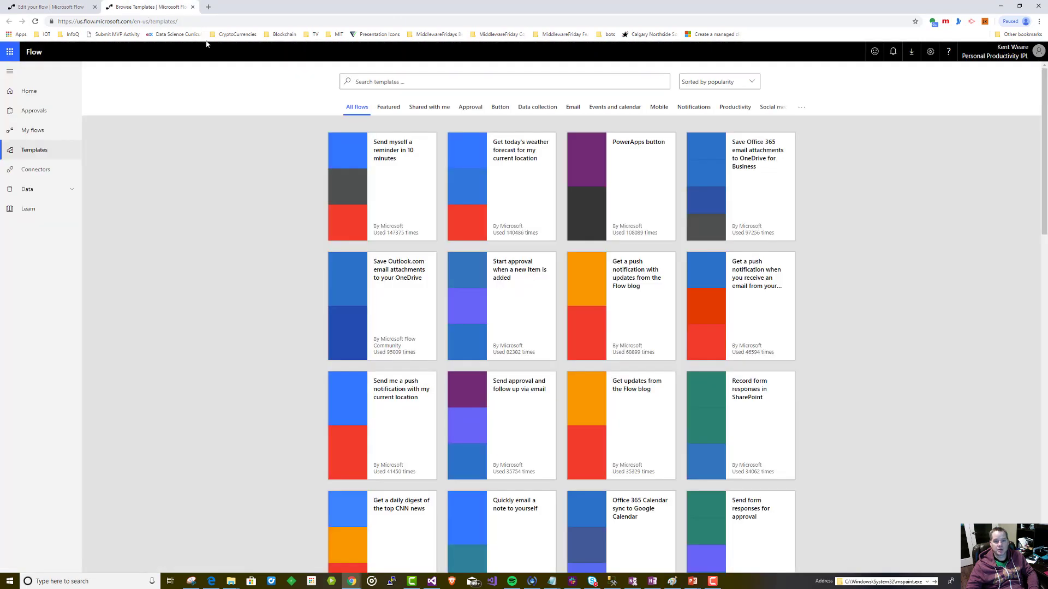
pyautogui.click(413, 82)
pyautogui.write('flow management')
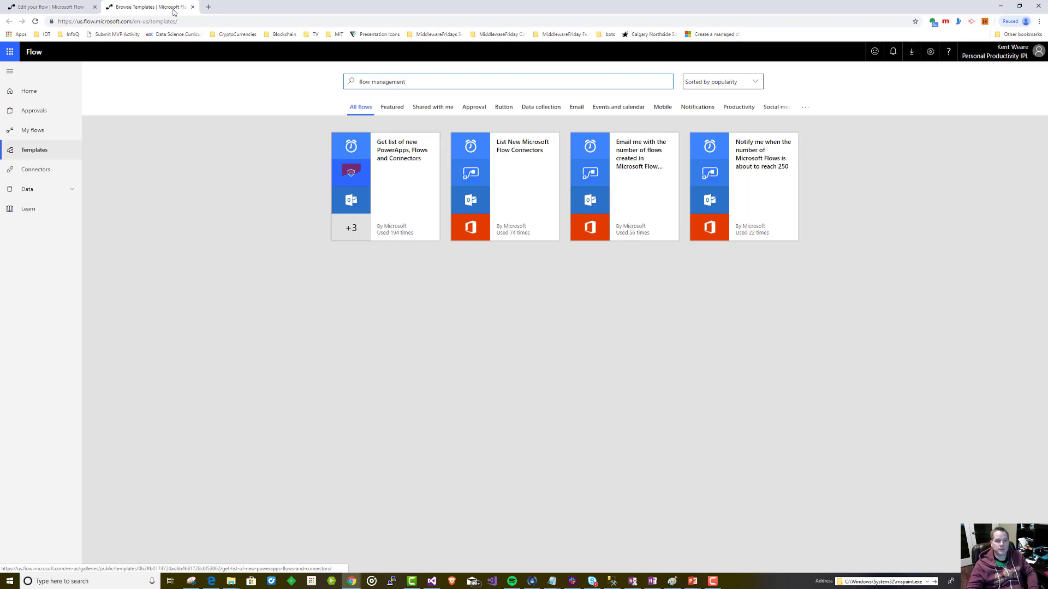
pyautogui.click(192, 7)
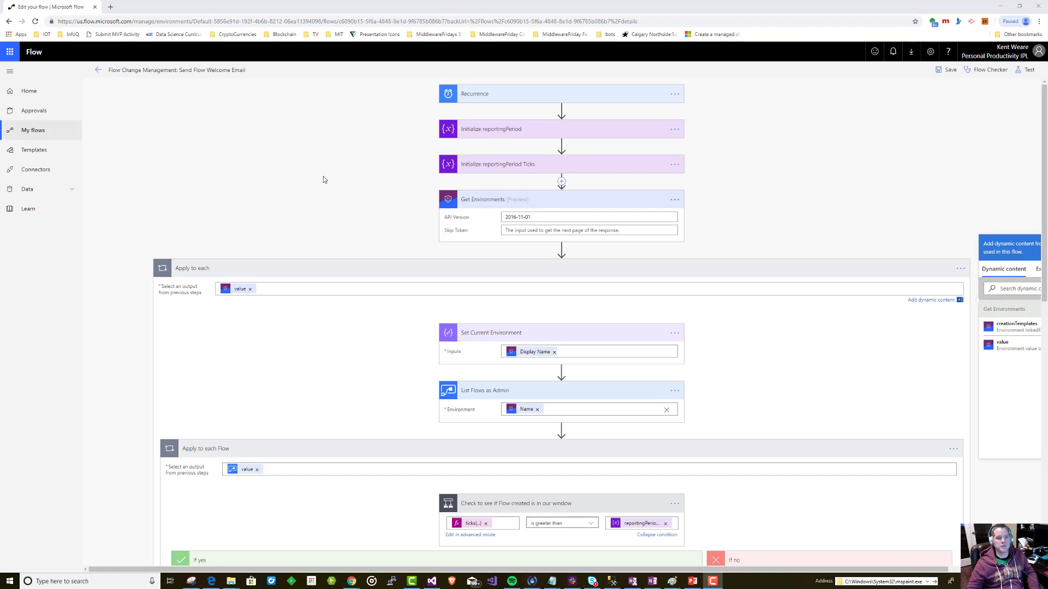
# Step: Expand the Recurrence trigger and Initialize reportingPeriod steps, highlighting the -1 value
pyautogui.click(866, 173)
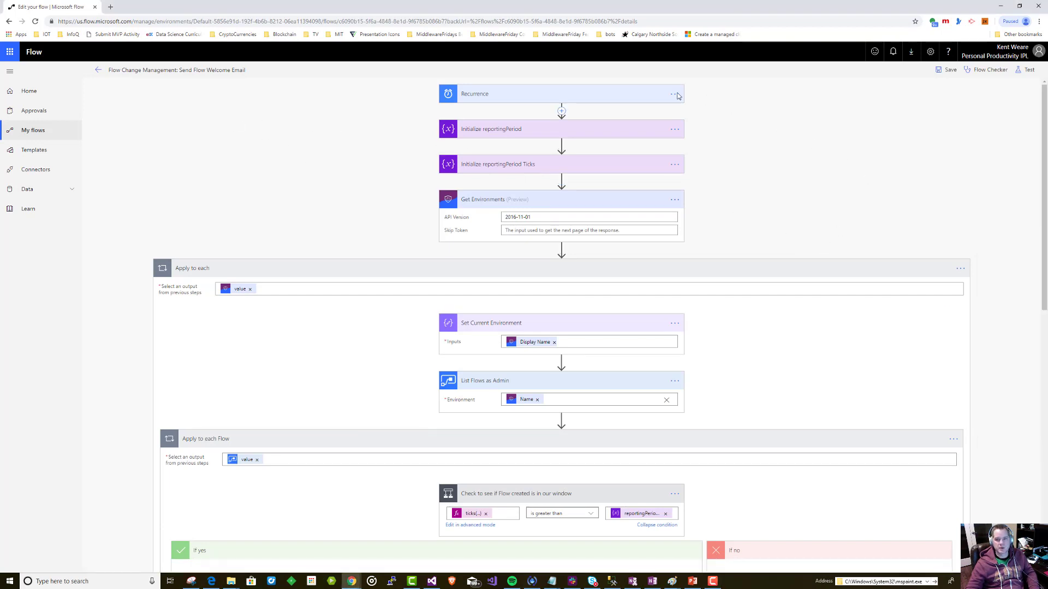
pyautogui.click(543, 95)
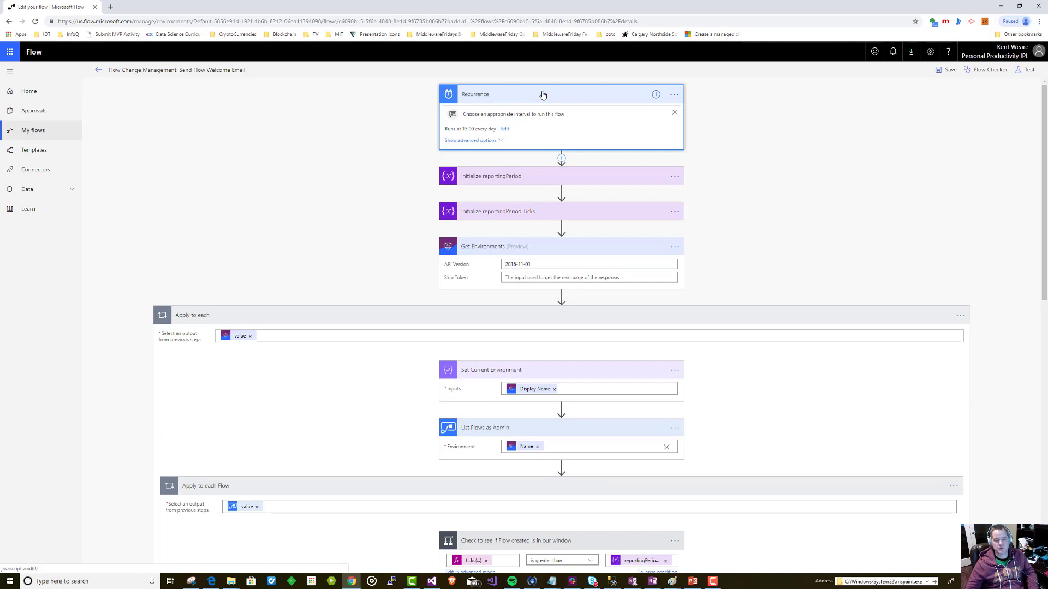
pyautogui.click(578, 178)
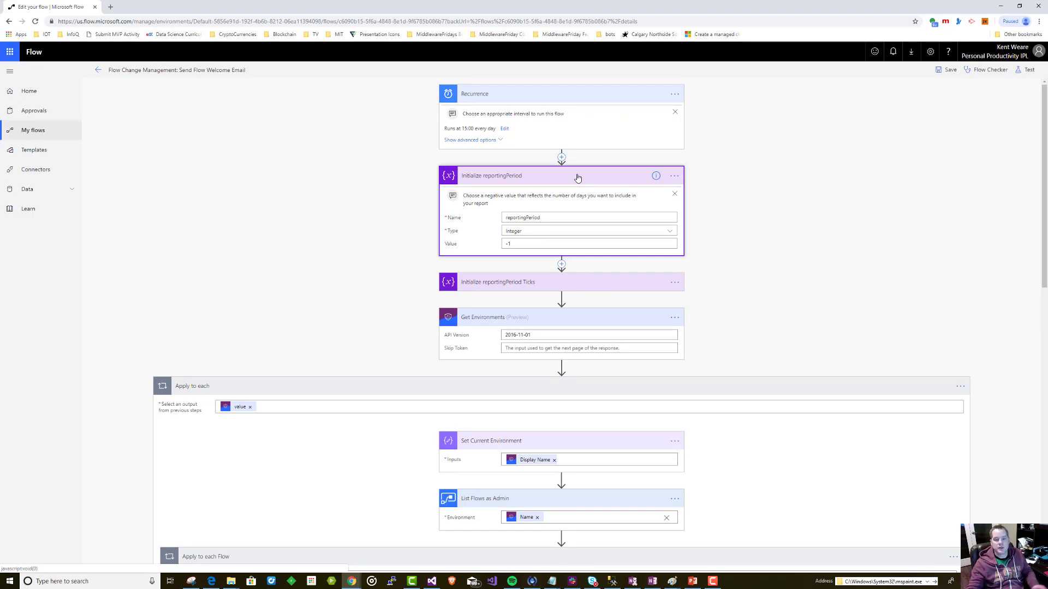
pyautogui.doubleClick(508, 244)
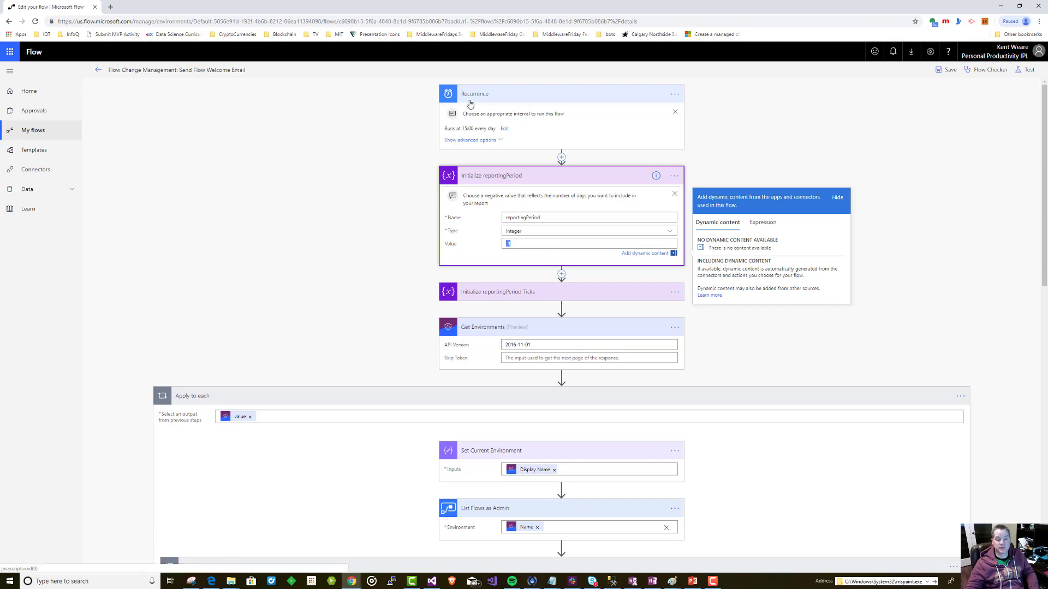
# Step: Reselect the -1 value and expand the Initialize reportingPeriod Ticks step
pyautogui.click(522, 245)
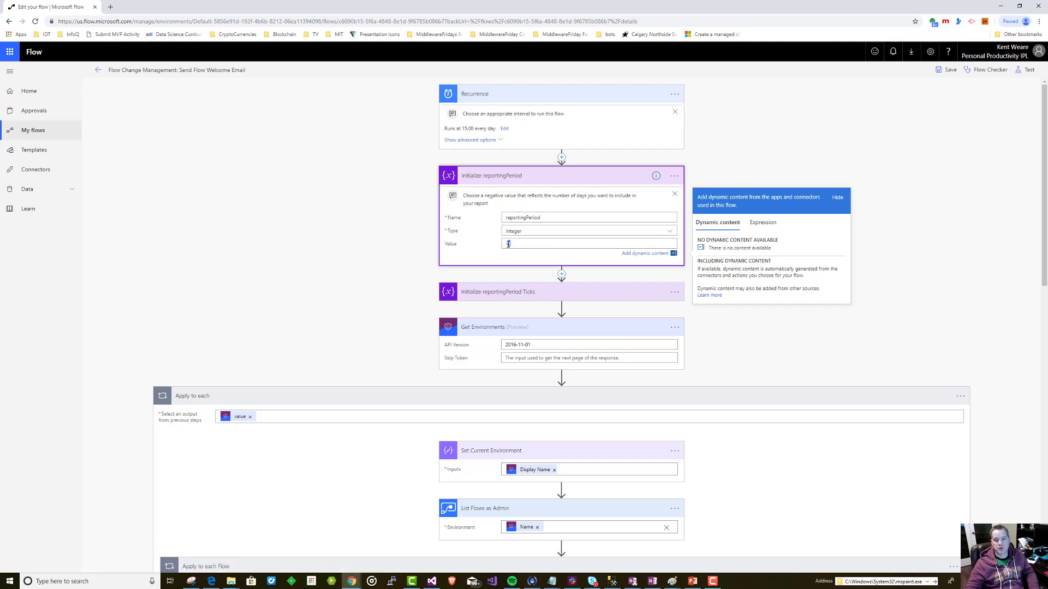
pyautogui.doubleClick(508, 244)
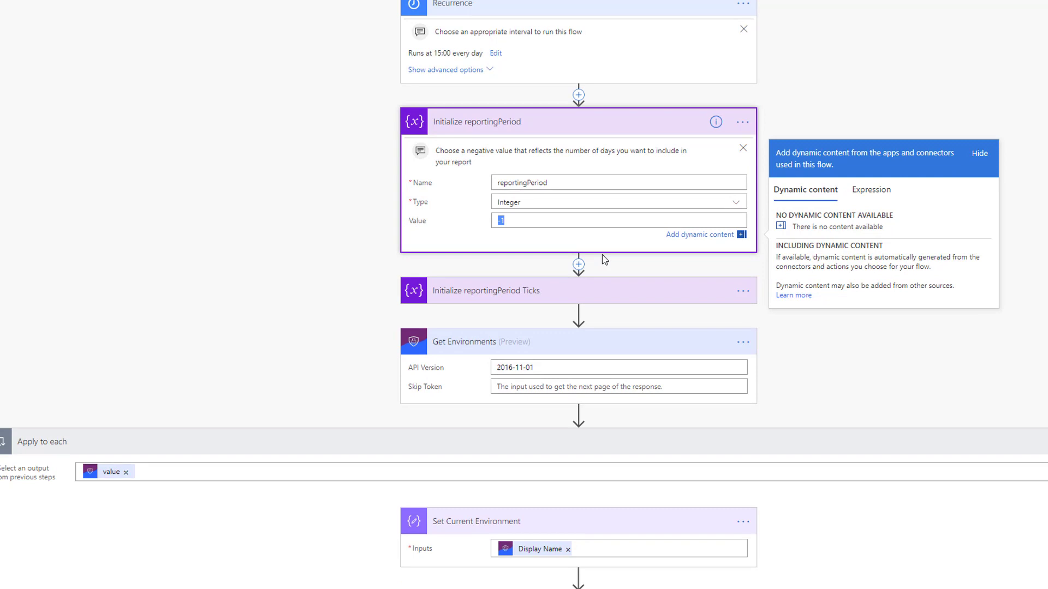
pyautogui.click(551, 289)
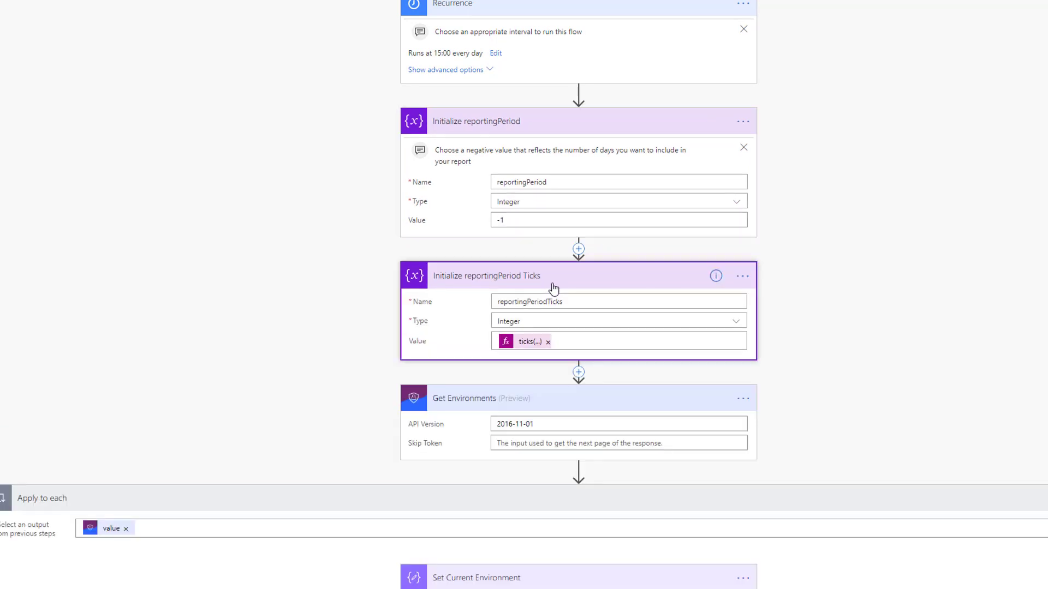
pyautogui.scroll(-2, 554, 289)
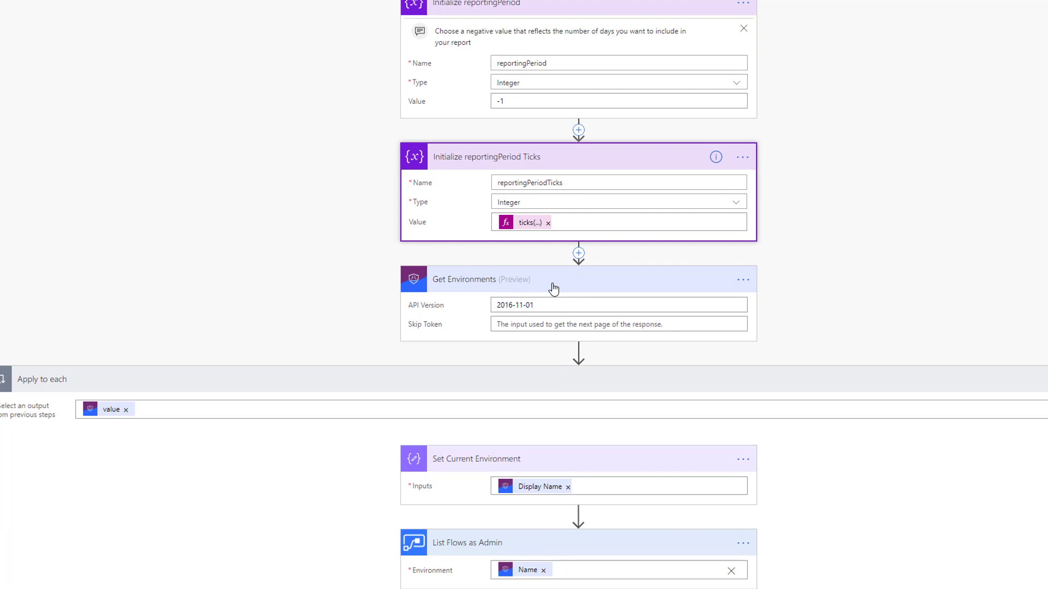
# Step: View the full ticks(addDays(utcNow(),…)) expression, then collapse the reportingPeriod Ticks step
pyautogui.click(527, 225)
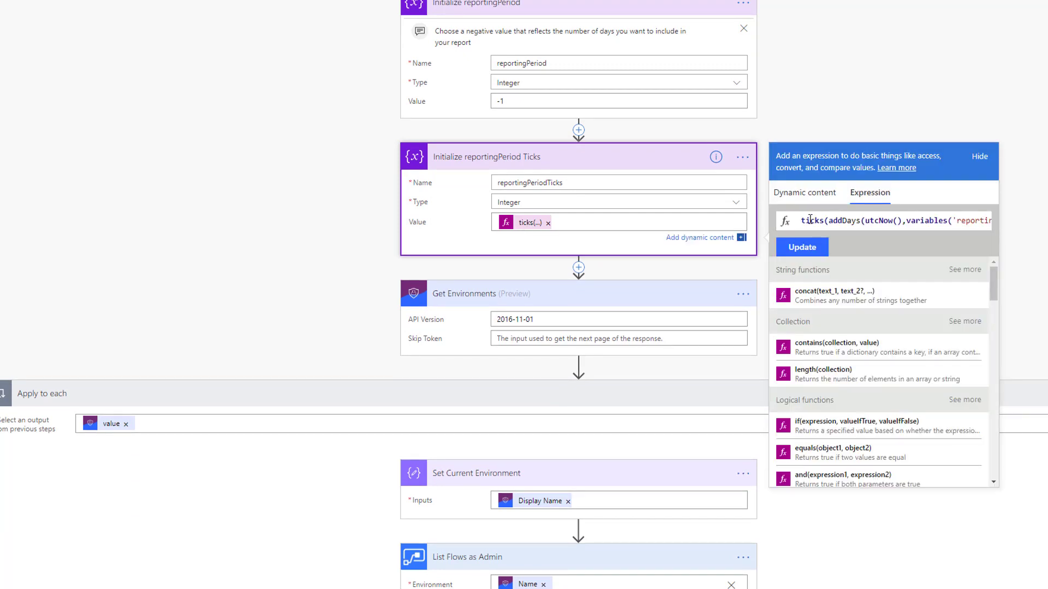
pyautogui.click(810, 220)
pyautogui.moveTo(919, 224); pyautogui.dragTo(983, 230)
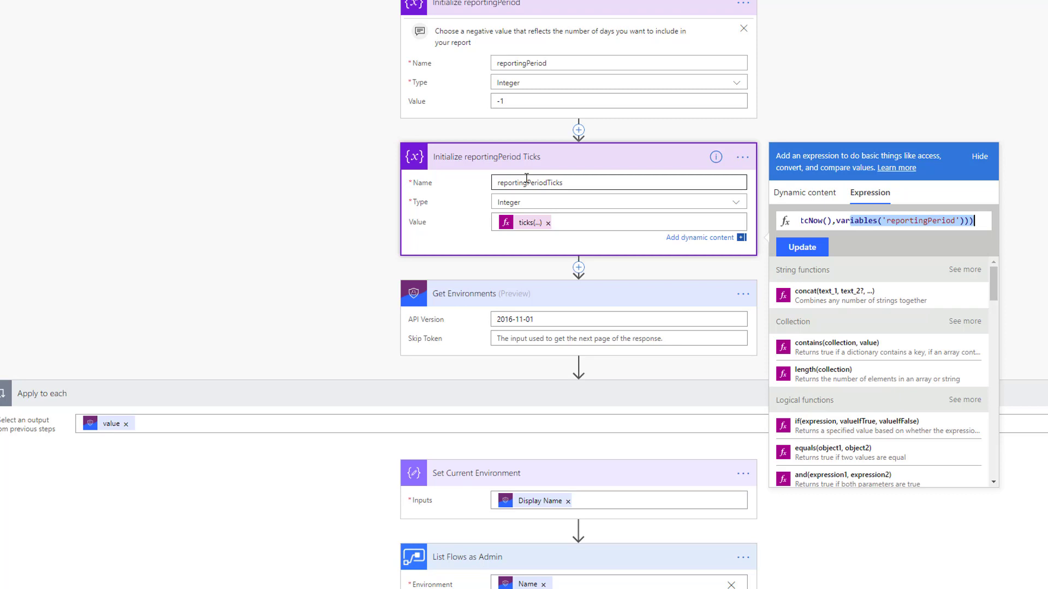
pyautogui.click(503, 158)
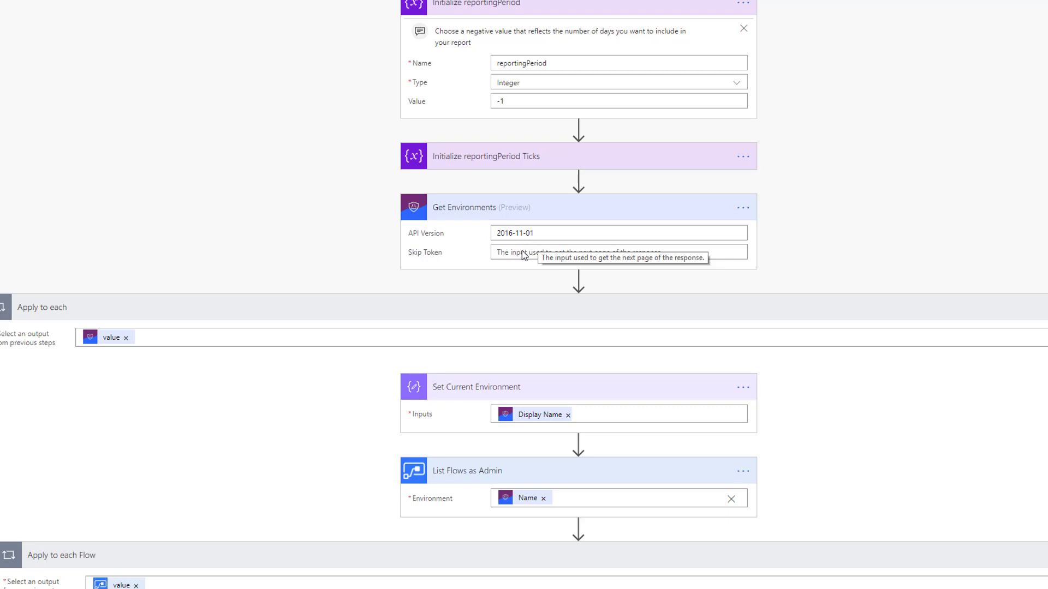
pyautogui.scroll(-3, 540, 248)
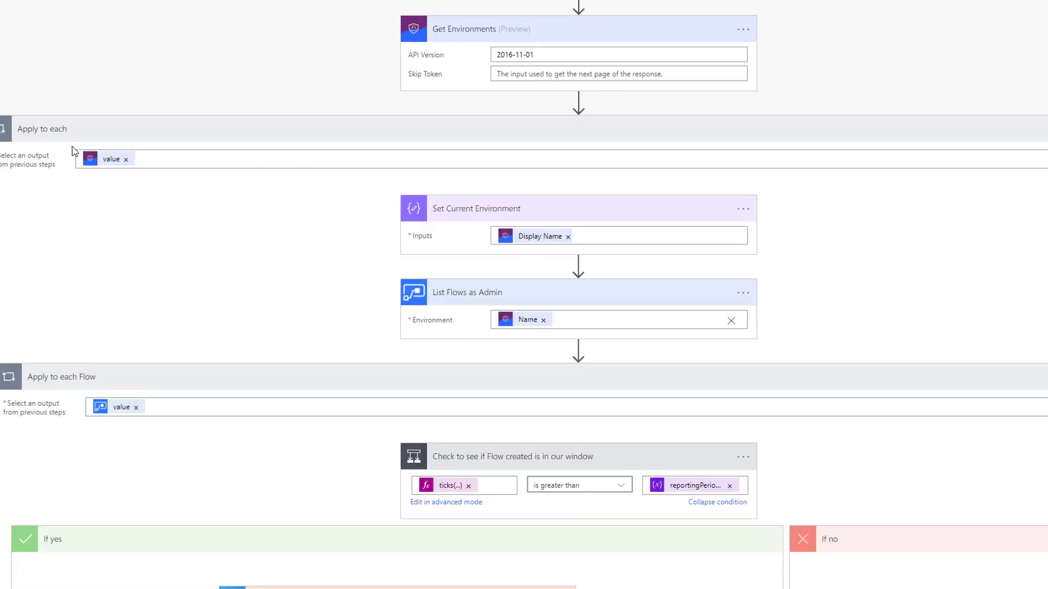
pyautogui.scroll(-1, 81, 153)
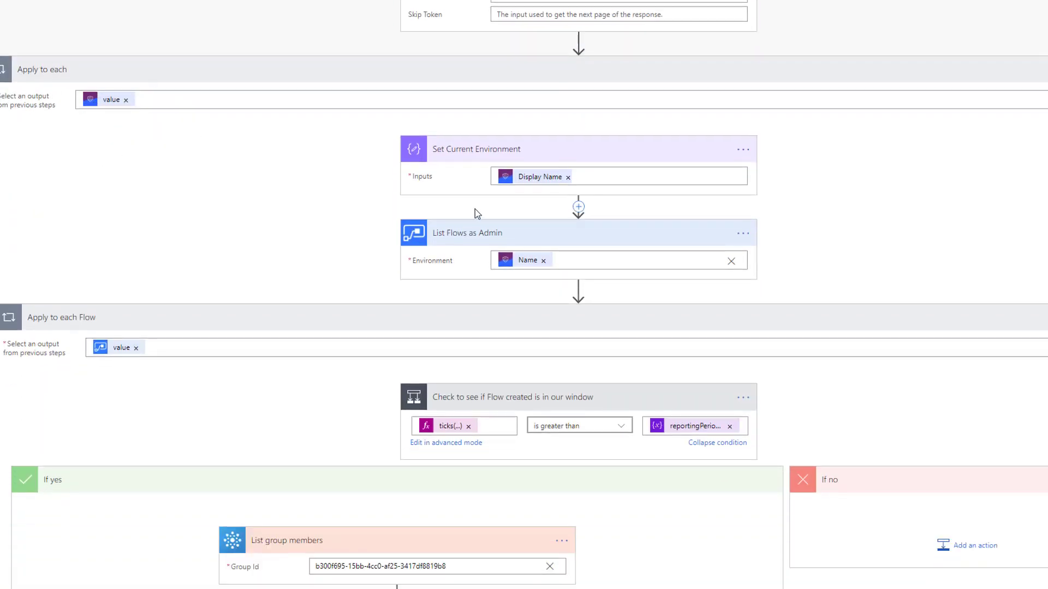
pyautogui.moveTo(541, 182)
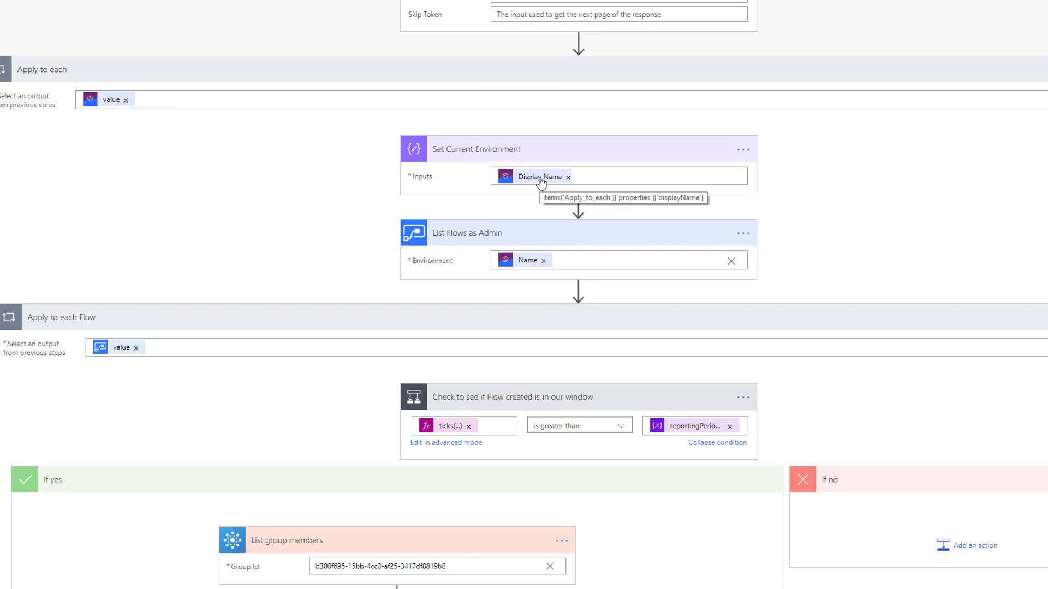
pyautogui.scroll(-1, 541, 182)
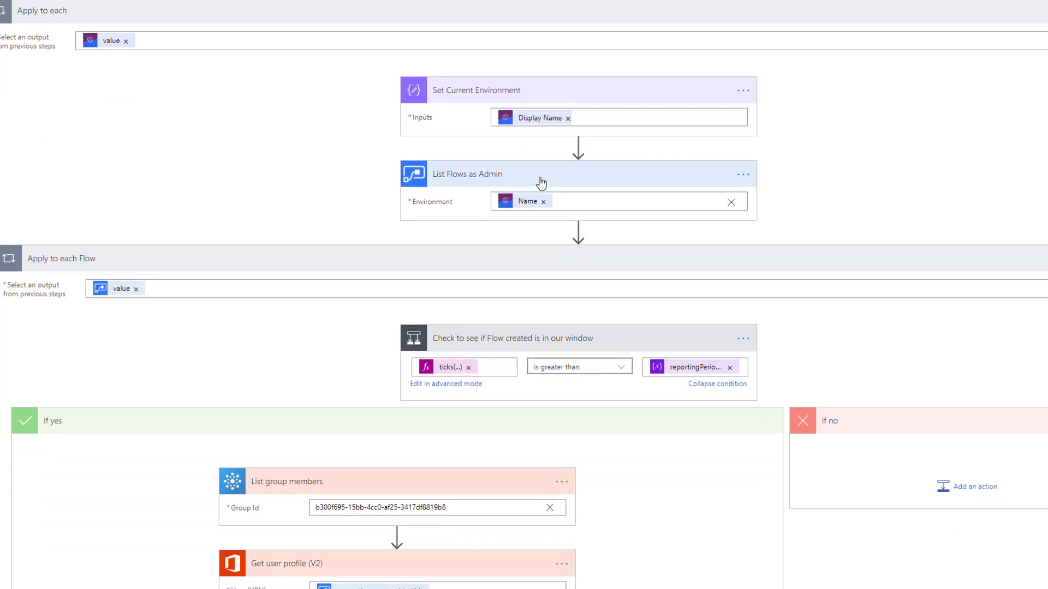
pyautogui.scroll(1, 541, 183)
pyautogui.scroll(-1, 540, 182)
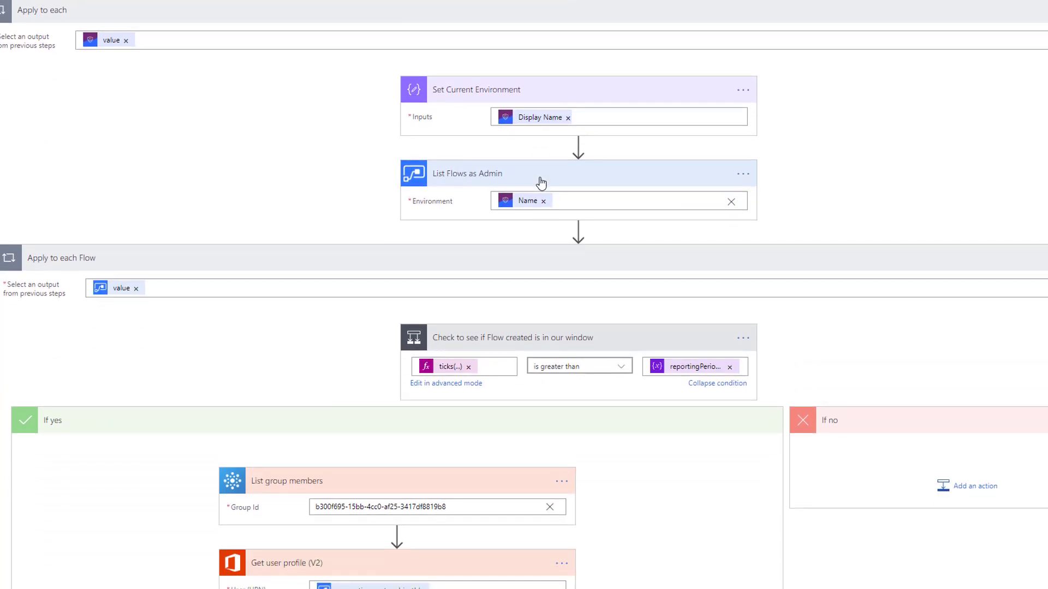
pyautogui.scroll(-1, 480, 183)
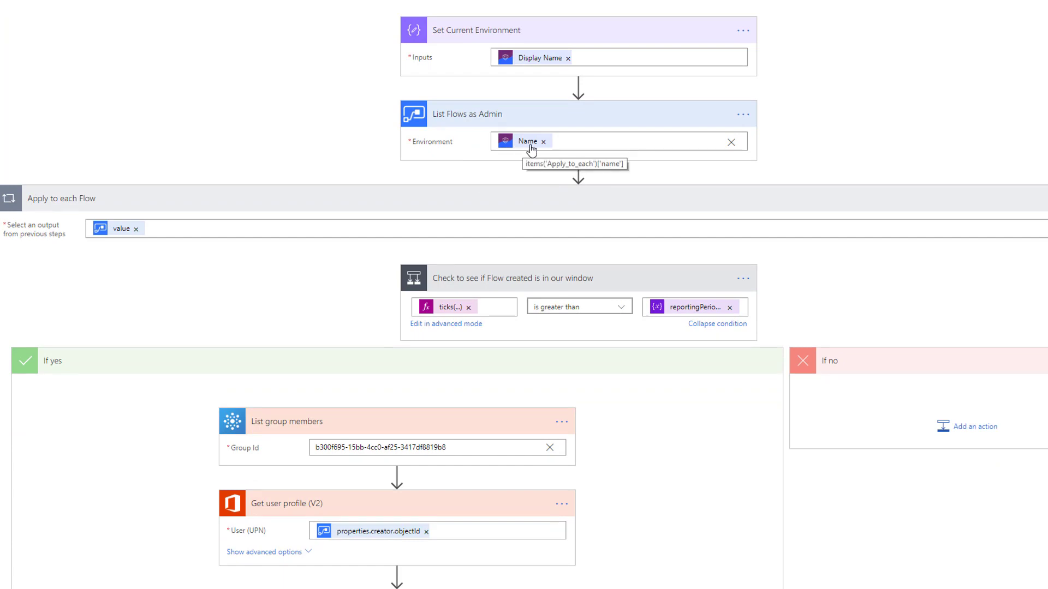
pyautogui.scroll(-1, 199, 243)
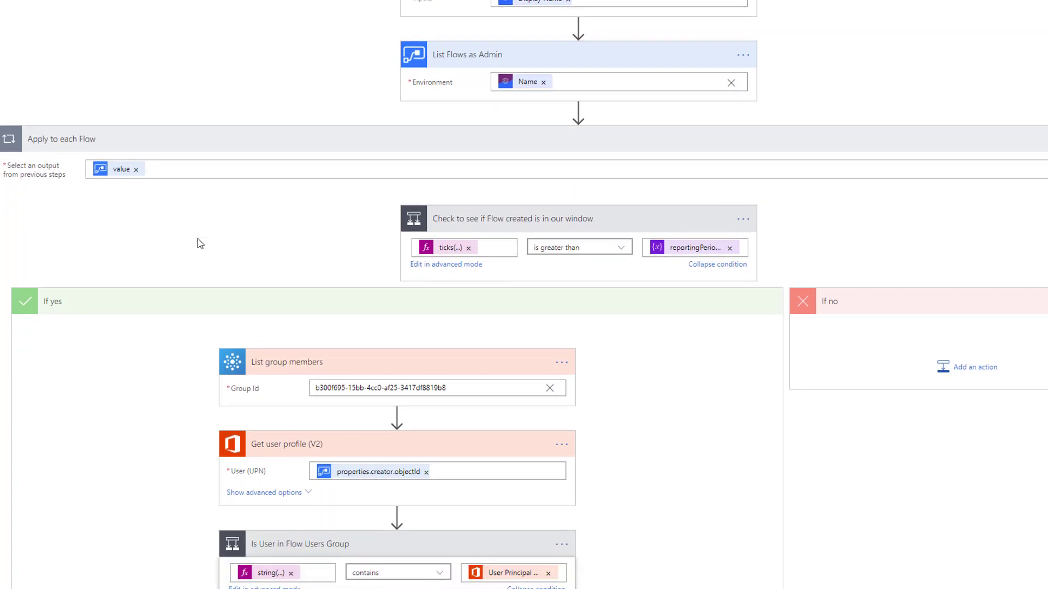
pyautogui.scroll(-1, 198, 240)
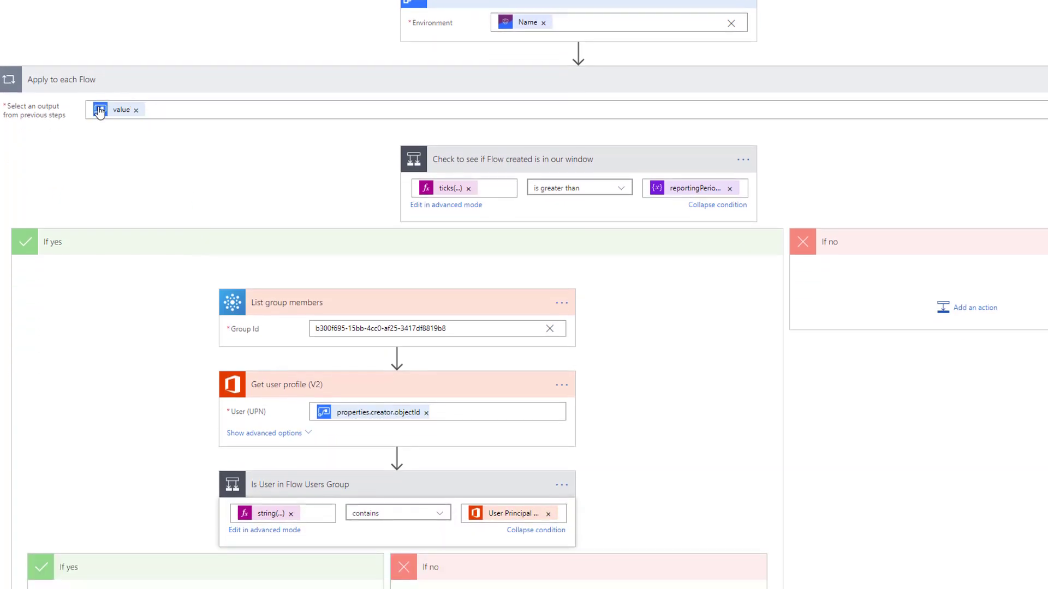
pyautogui.scroll(1, 304, 157)
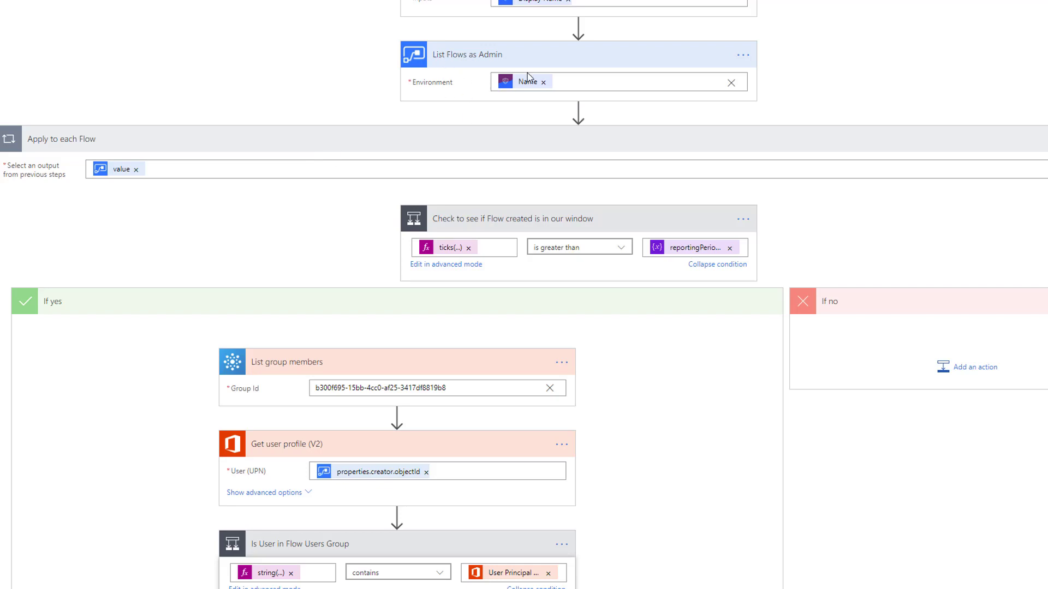
pyautogui.scroll(-1, 494, 237)
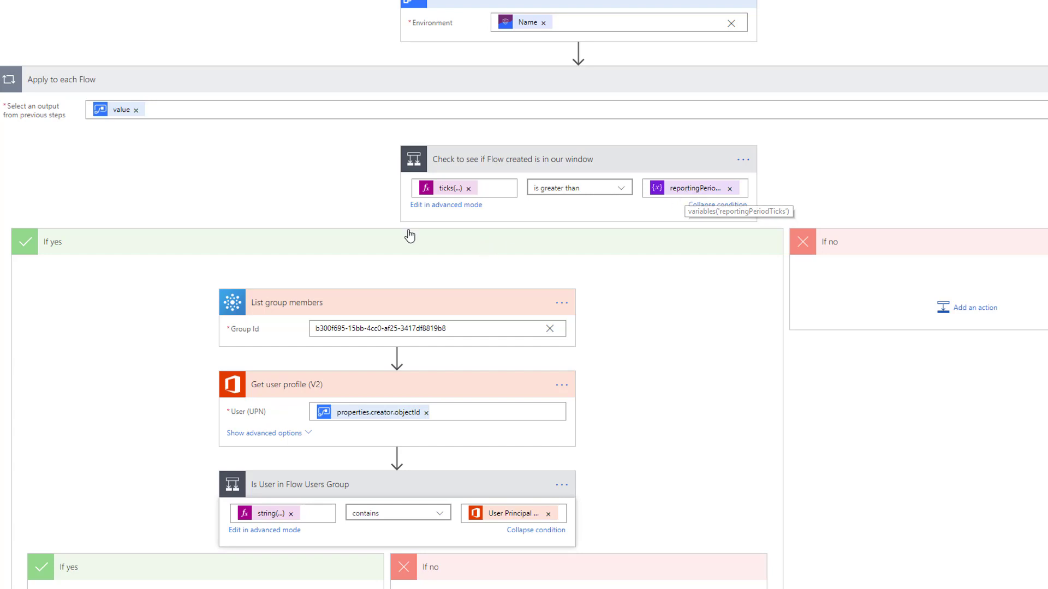
pyautogui.scroll(-2, 283, 228)
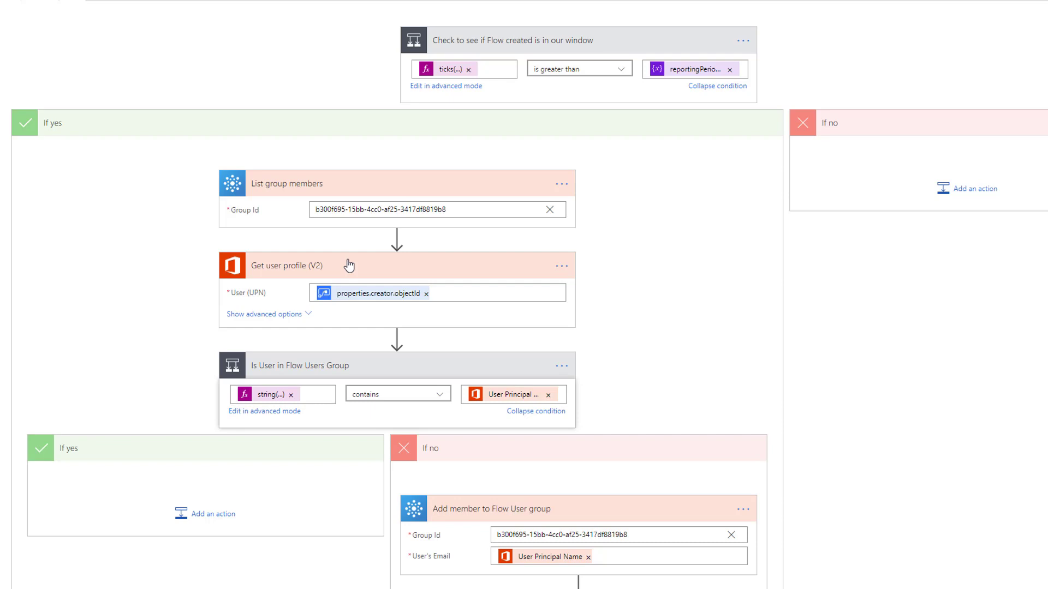
pyautogui.scroll(-1, 350, 266)
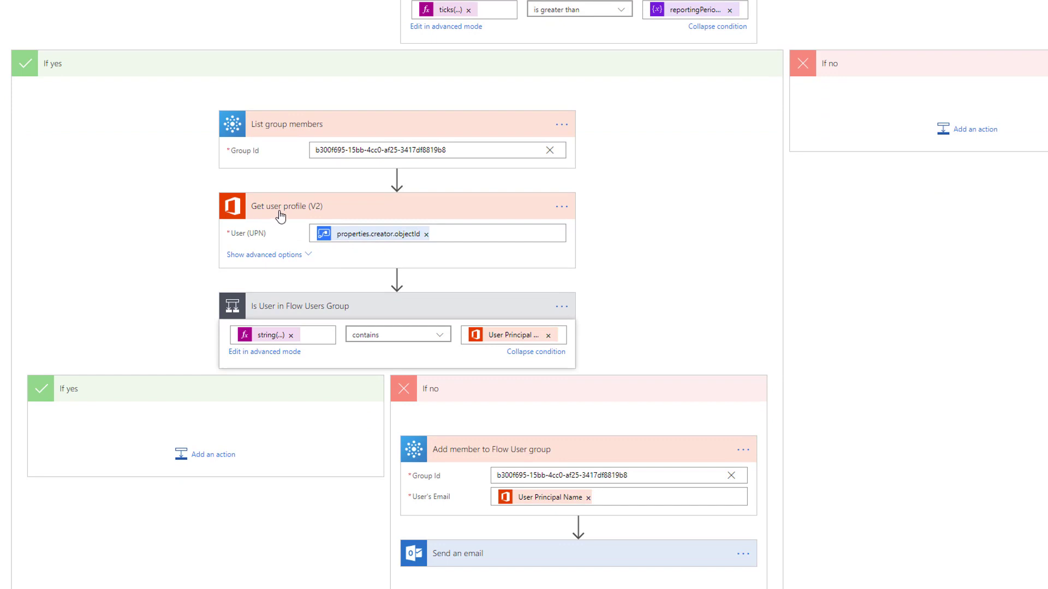
pyautogui.moveTo(392, 236)
pyautogui.scroll(-1, 275, 217)
pyautogui.moveTo(274, 277)
pyautogui.moveTo(498, 283)
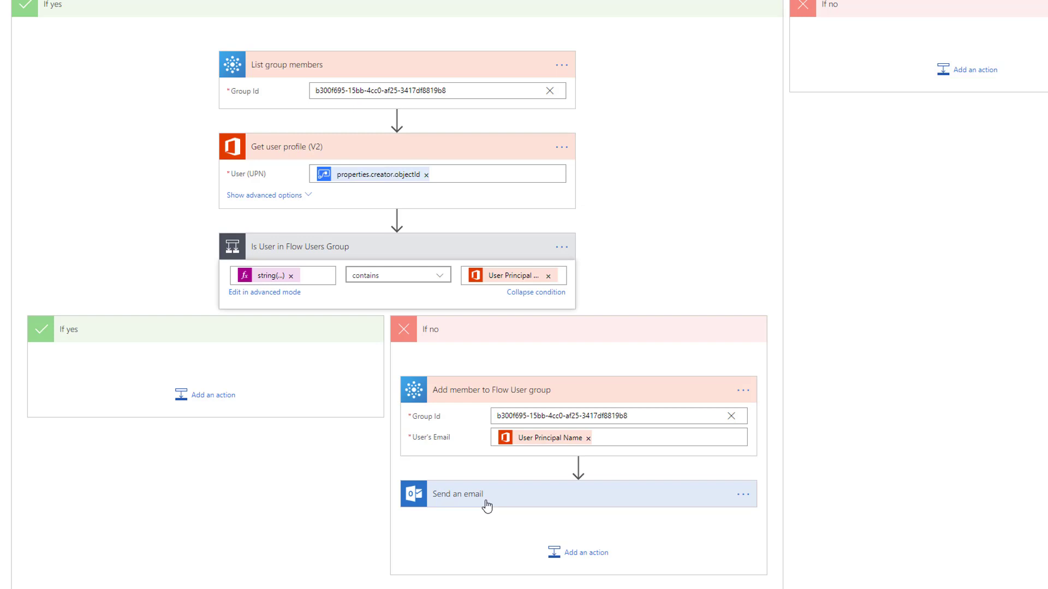
# Step: Scroll back up through the flow toward its top
pyautogui.scroll(2, 487, 507)
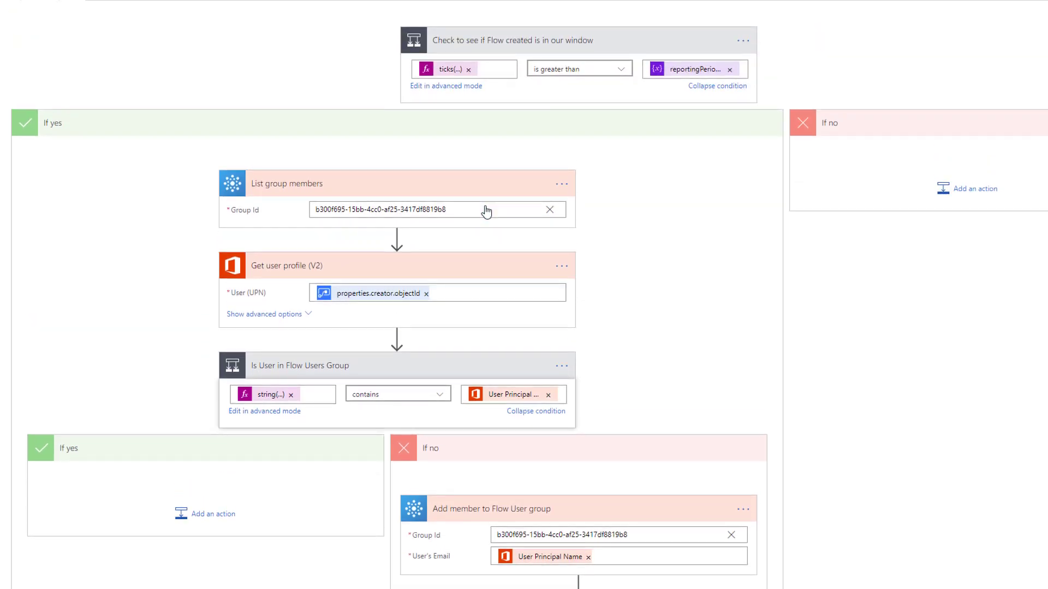
pyautogui.scroll(2, 487, 211)
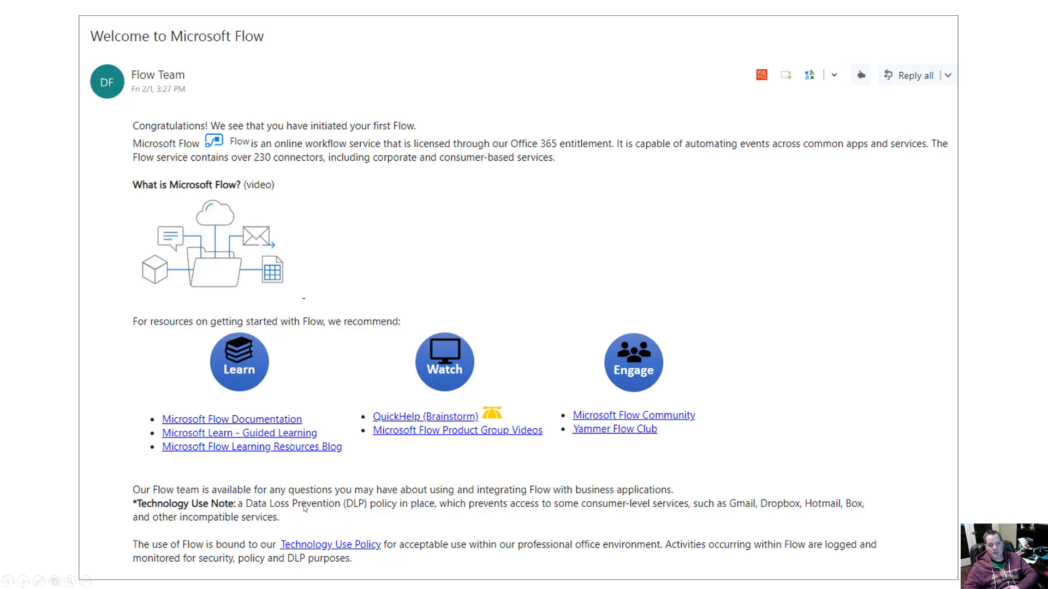
# Step: Advance the slideshow one slide, then return to the welcome email slide
pyautogui.press('Right')
pyautogui.press('Left')
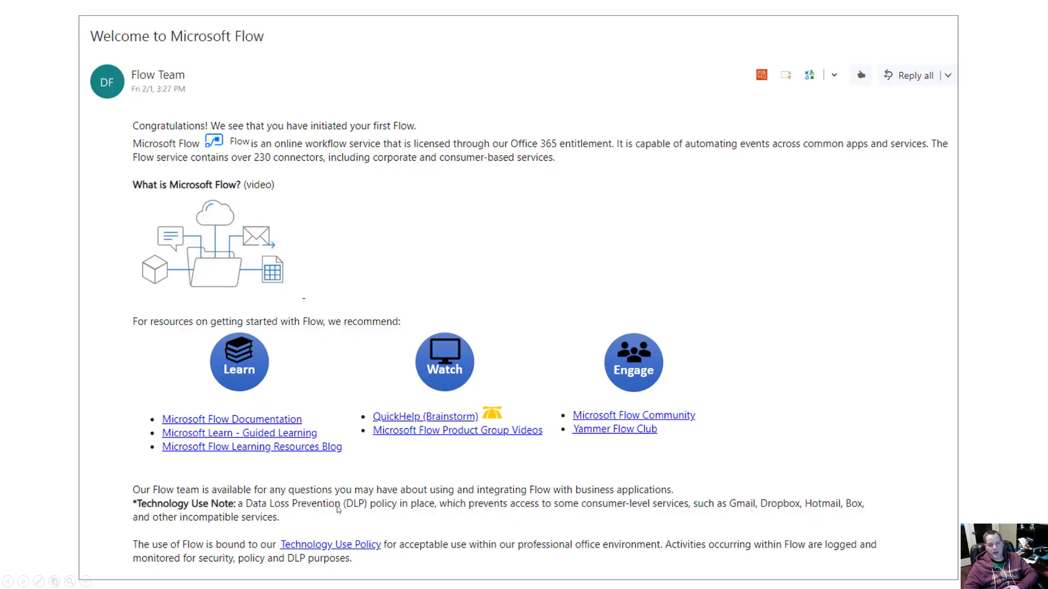